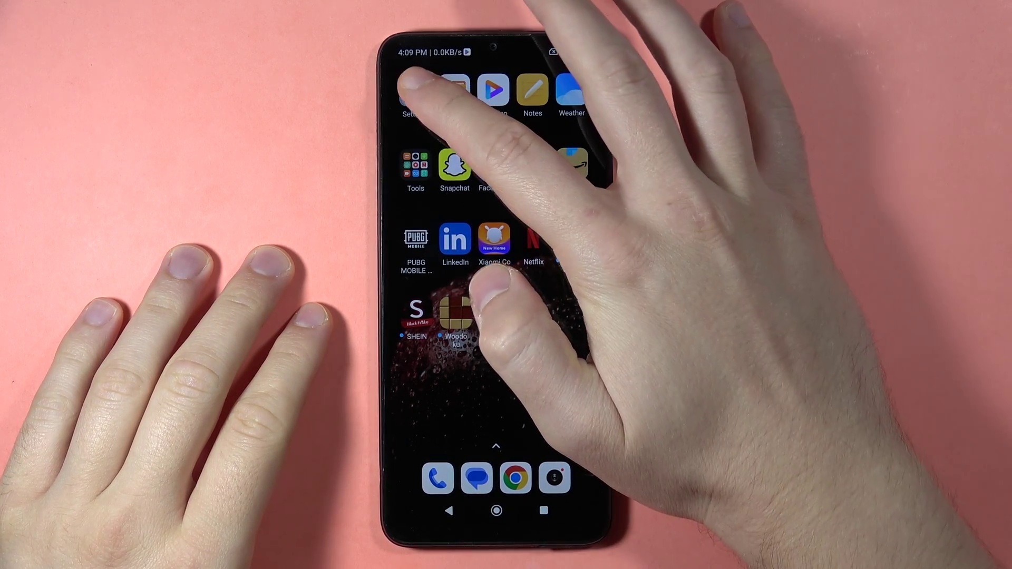
- Launch Settings and go to the Display page with its font options
left_click(415, 90)
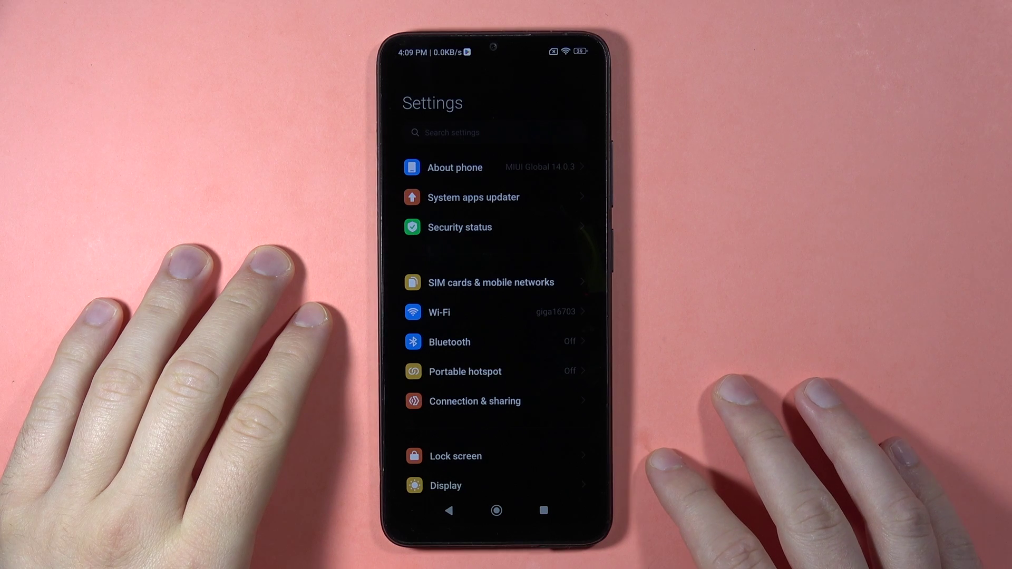
left_click_drag(545, 371, 545, 245)
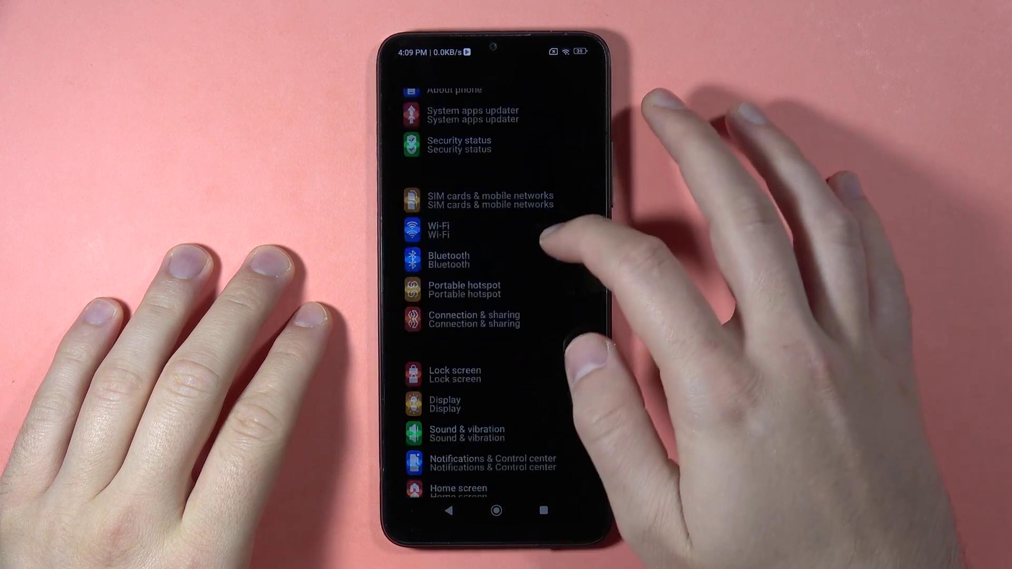
left_click(474, 361)
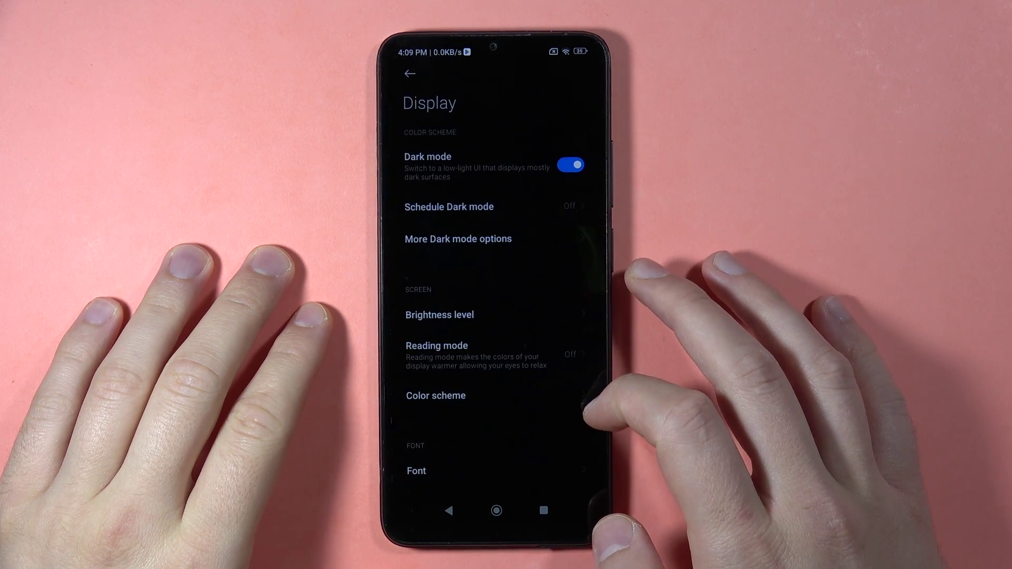
left_click_drag(546, 391, 545, 324)
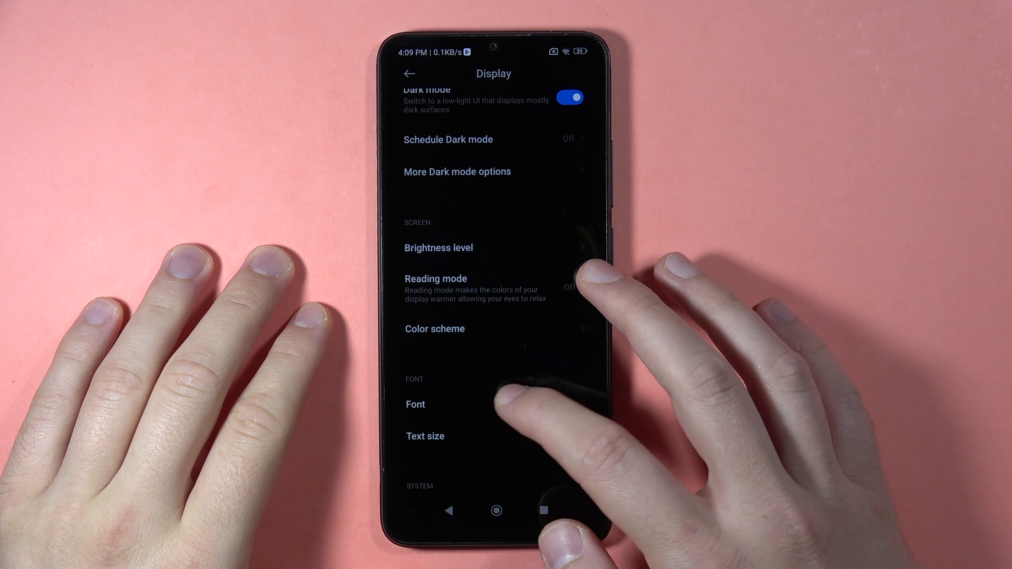
- Browse the Fonts store, preview the Dream about love font, and return to the list
left_click(506, 404)
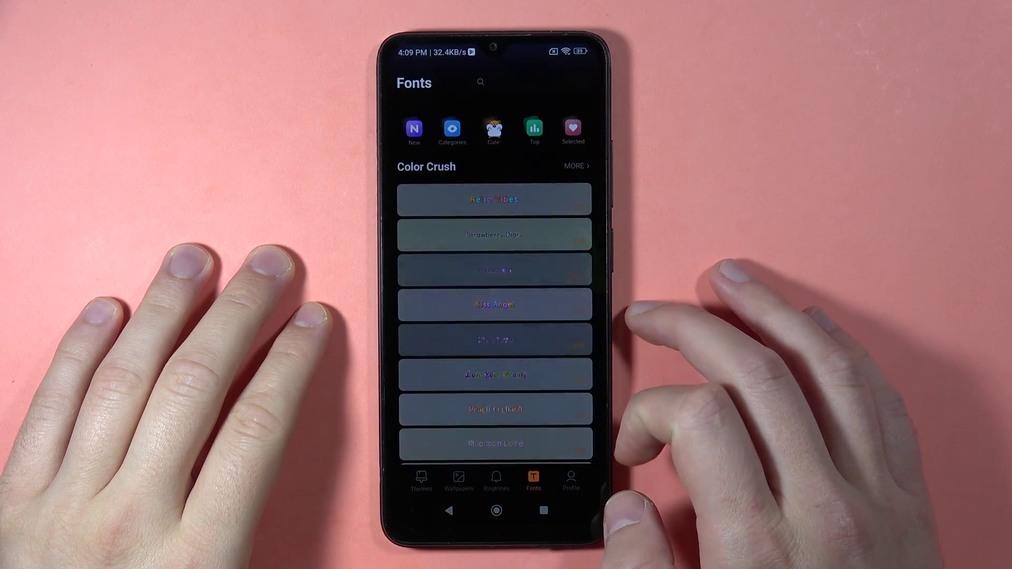
left_click_drag(545, 392, 546, 261)
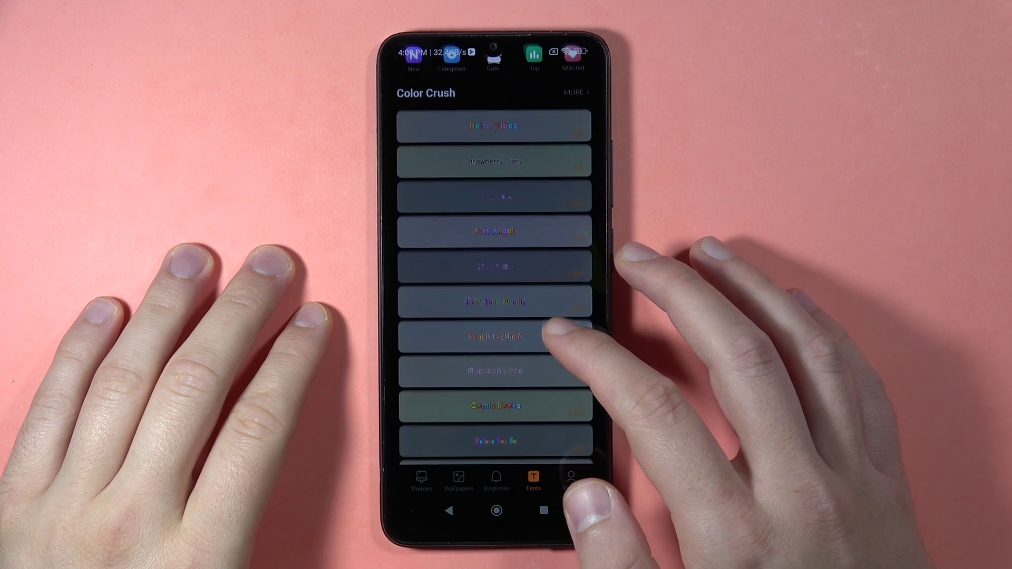
left_click_drag(545, 411, 546, 260)
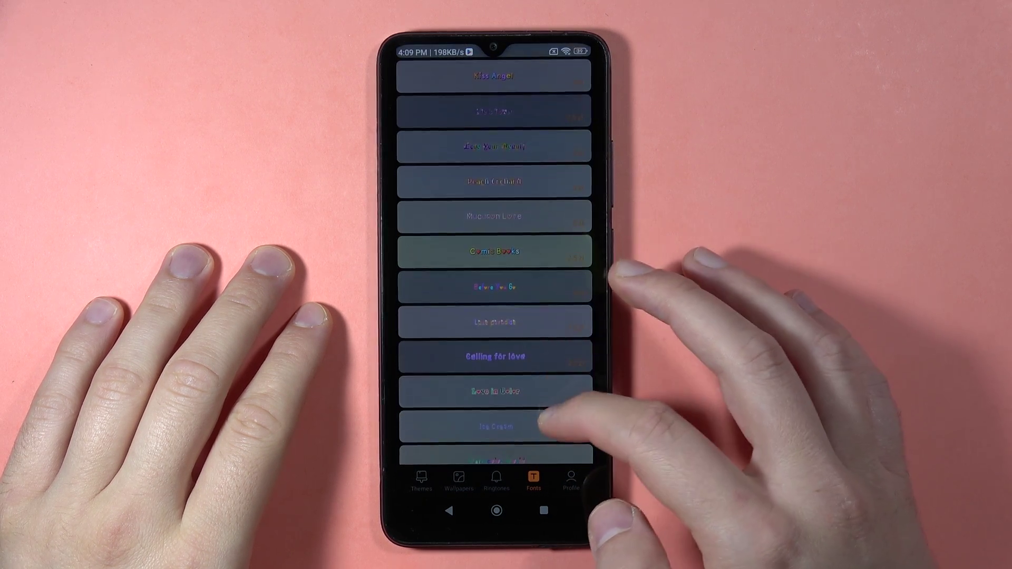
left_click_drag(554, 395, 553, 284)
left_click_drag(545, 419, 546, 285)
left_click_drag(546, 395, 545, 316)
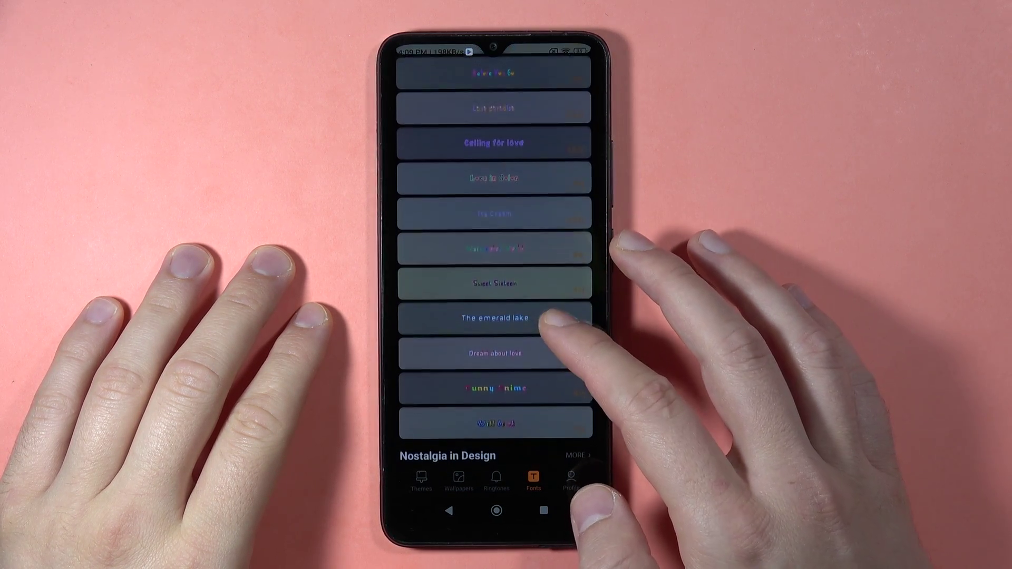
left_click_drag(554, 371, 553, 300)
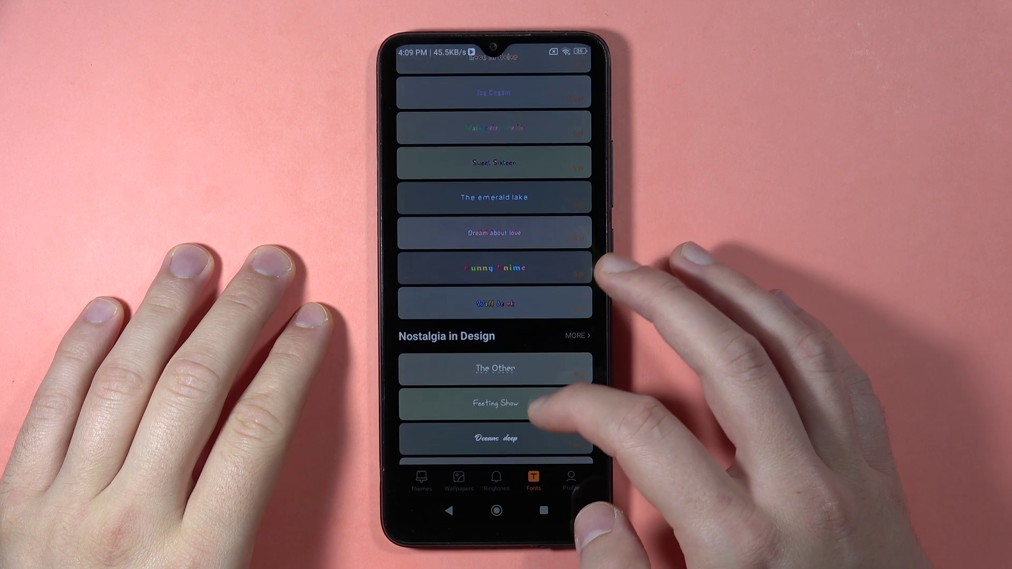
mouse_move(554, 412)
left_mouse_down()
mouse_move(554, 372)
mouse_move(553, 435)
left_mouse_up()
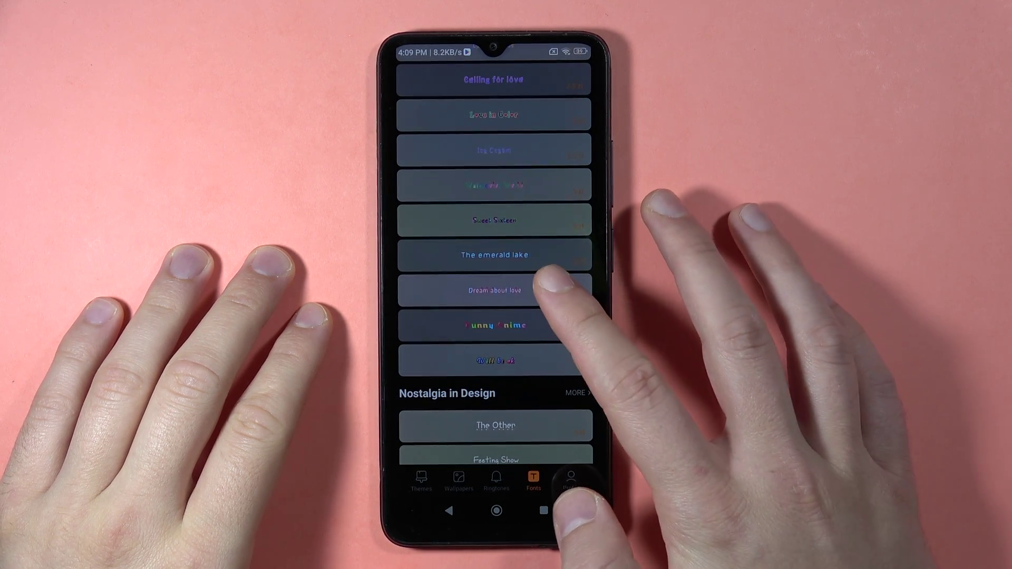
left_click(495, 290)
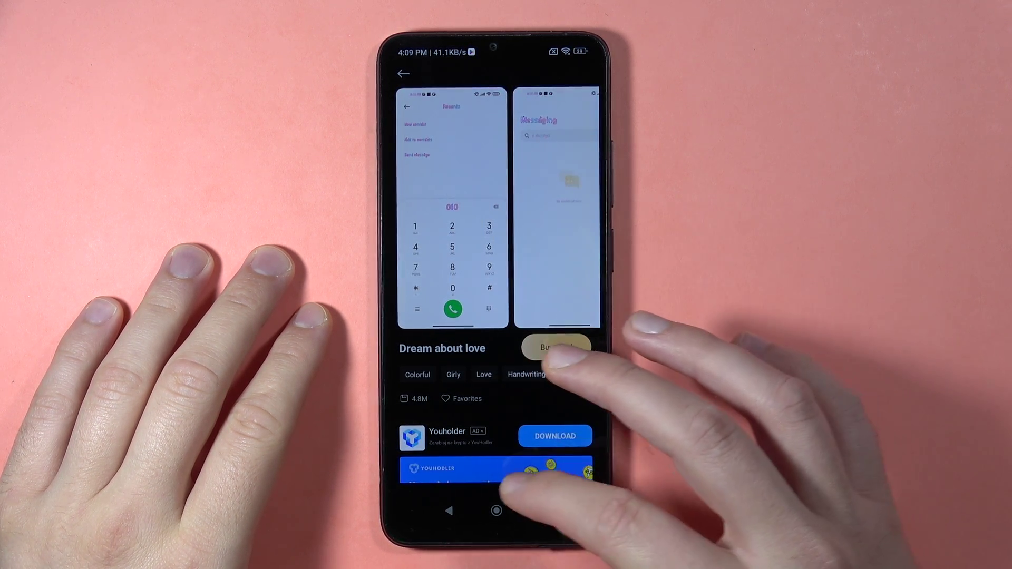
left_click_drag(599, 474, 553, 475)
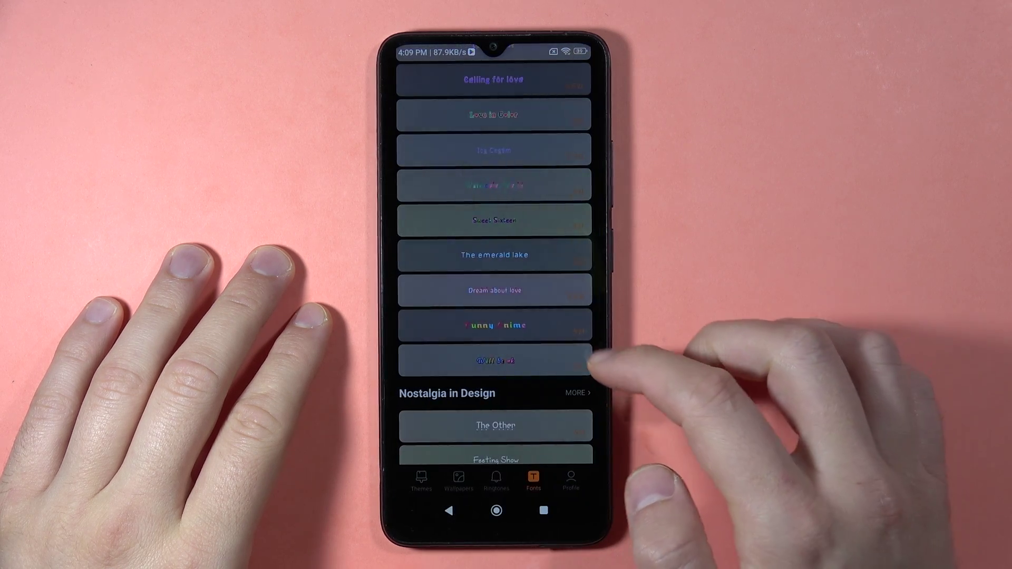
scroll(514, 356, "up", 5)
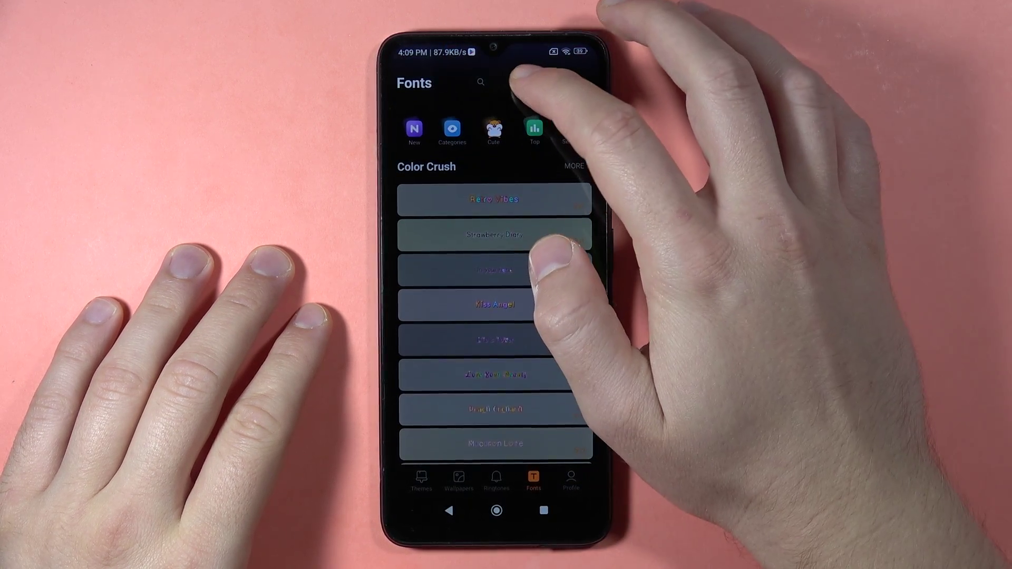
- Search the font store for "free" fonts
left_click(481, 83)
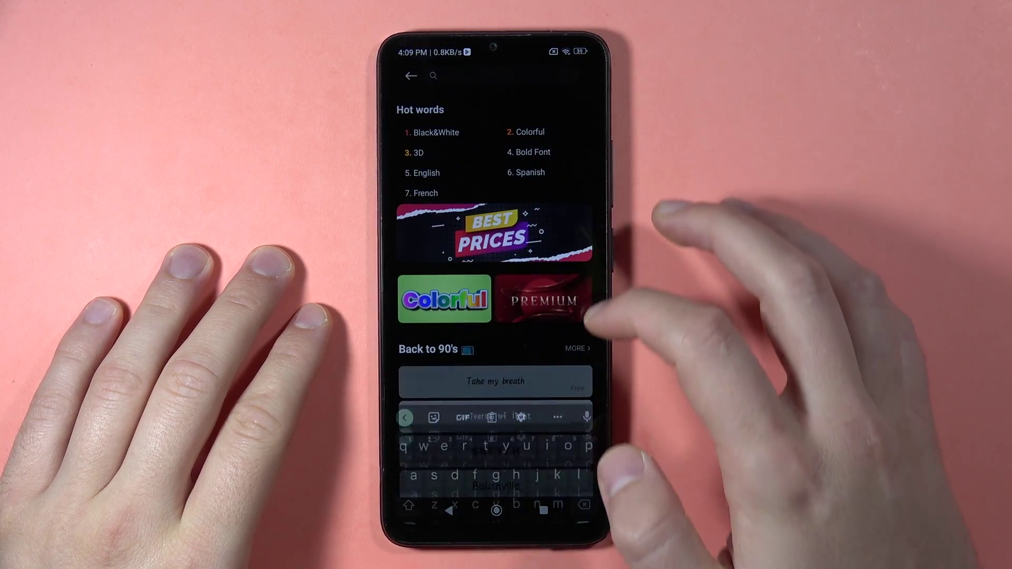
type("free")
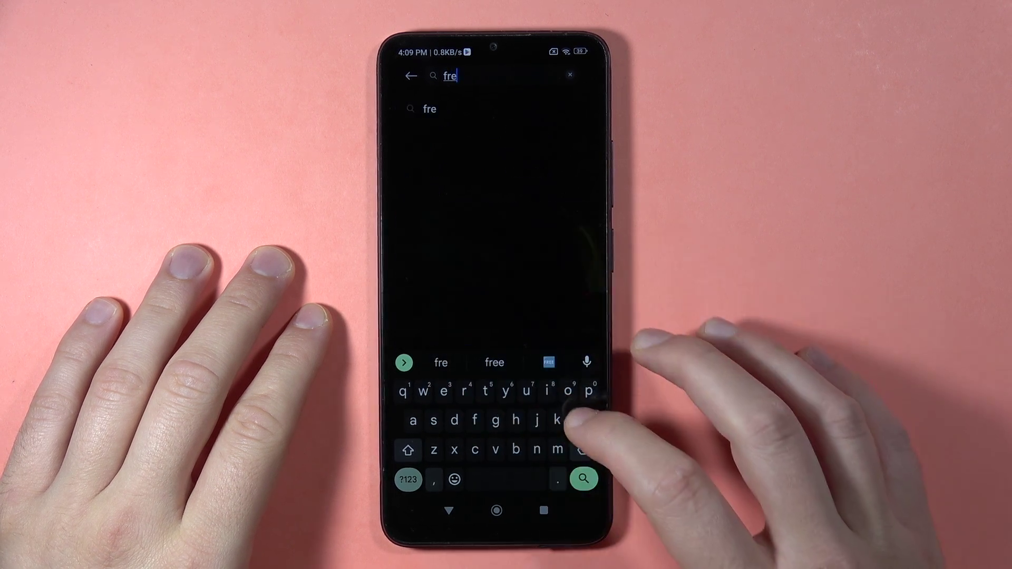
left_click(584, 479)
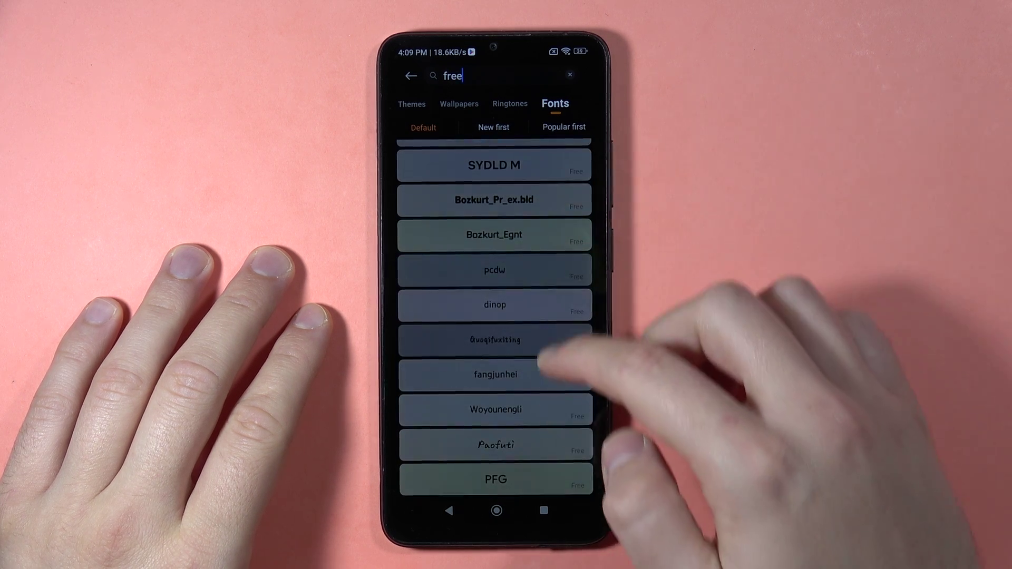
scroll(493, 355, "down", 7)
scroll(494, 356, "down", 5)
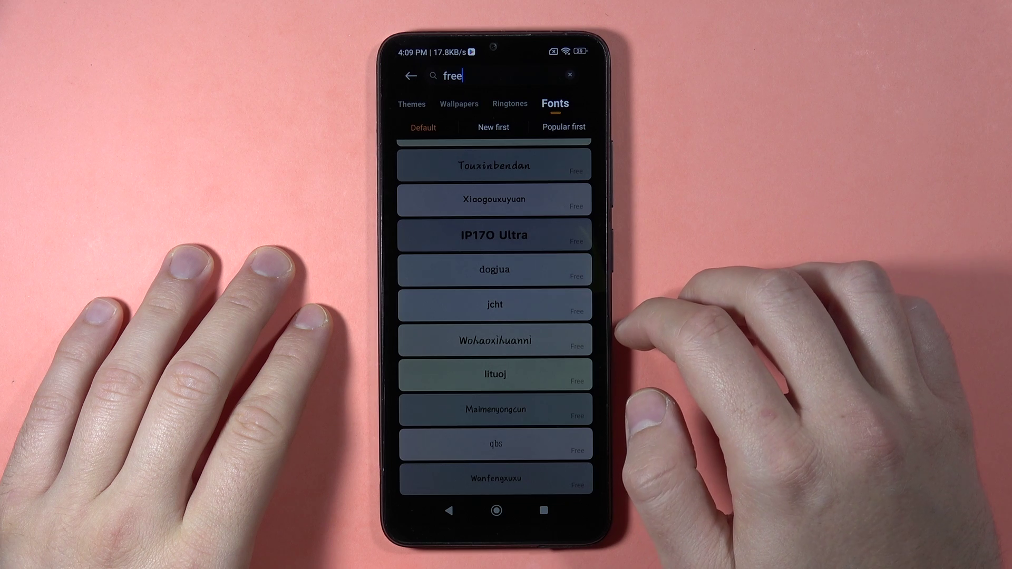
- Download the free dogjua font and apply it
left_click(538, 270)
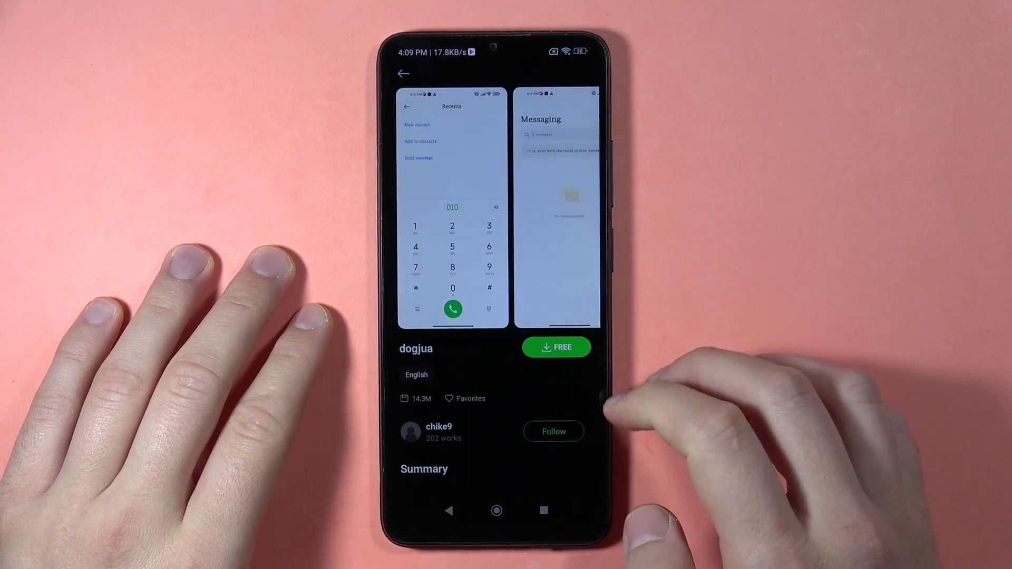
left_click(556, 348)
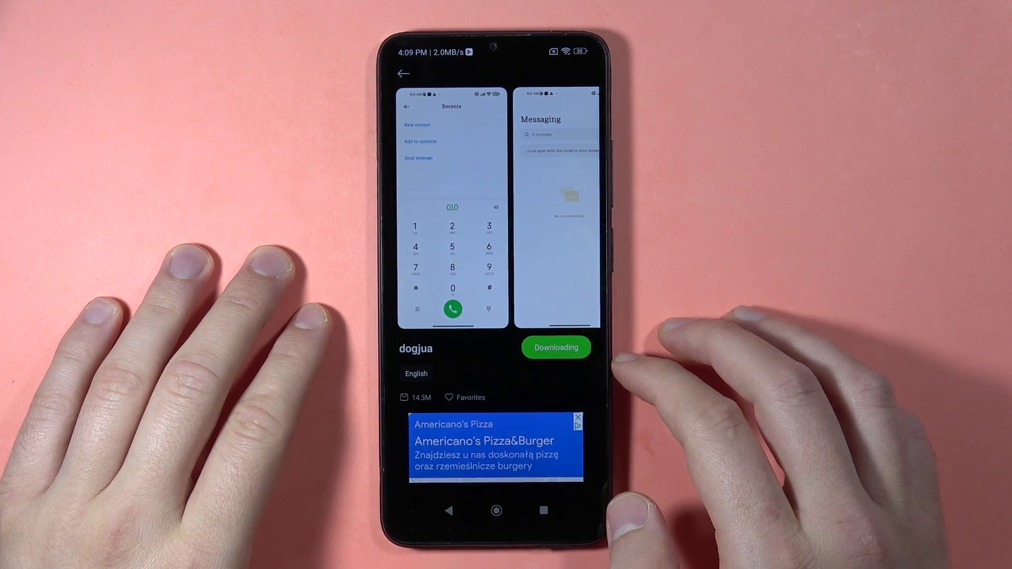
left_click(556, 347)
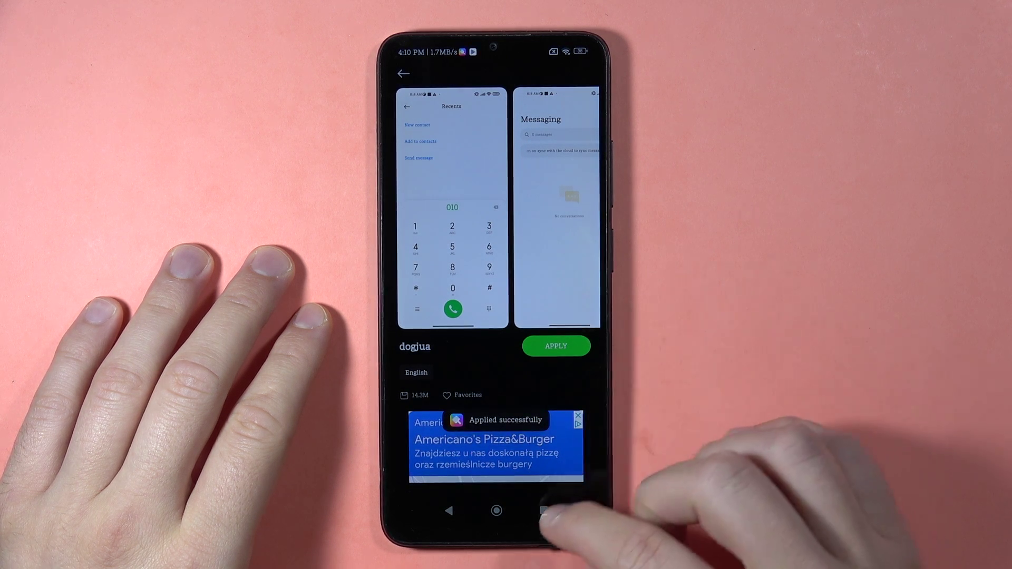
- Leave Xiaomi Themes via the Recents button
left_click(543, 510)
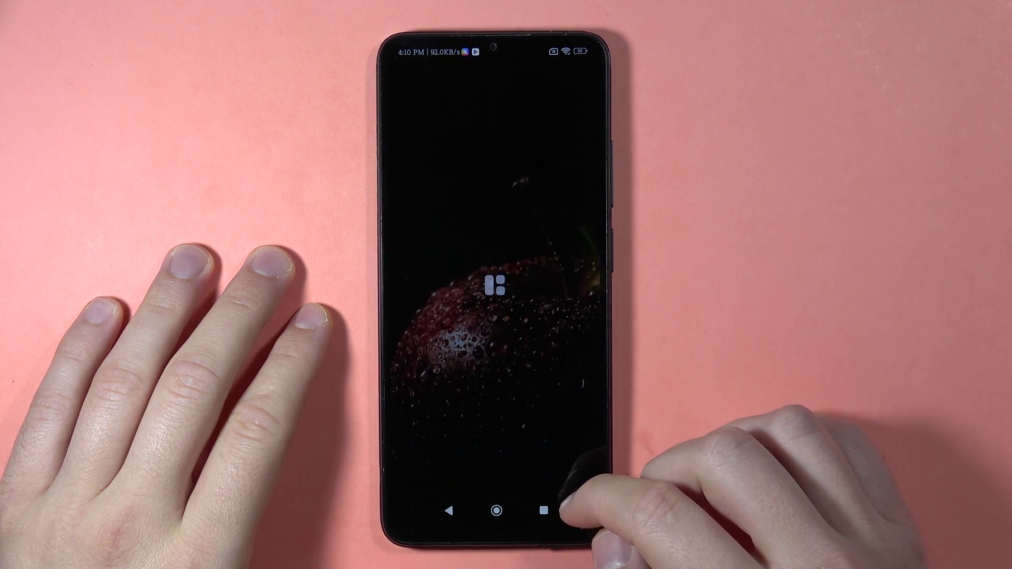